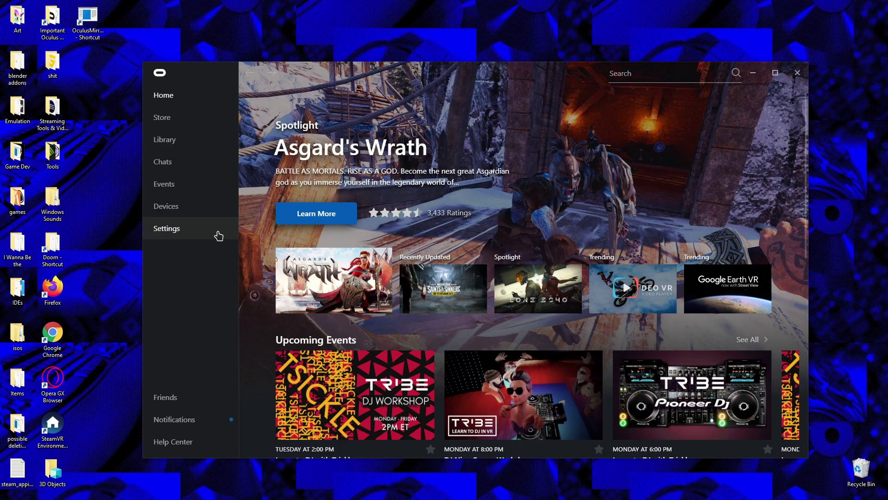
Step: Open the desktop app's settings and turn on Air Link in the headset's experimental features
left_click(217, 235)
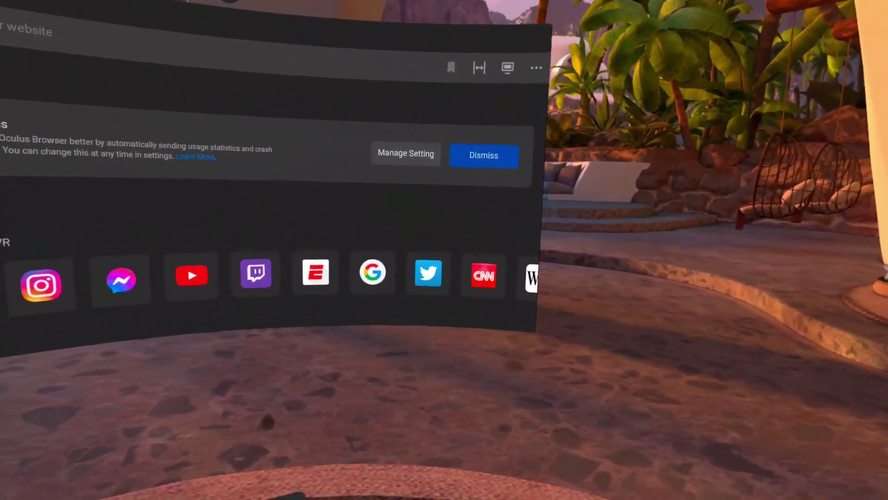
left_click(484, 454)
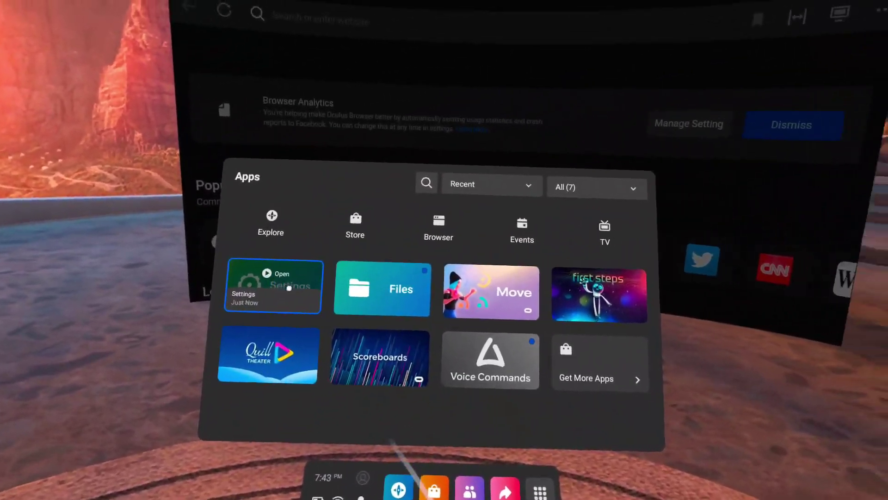
left_click(292, 257)
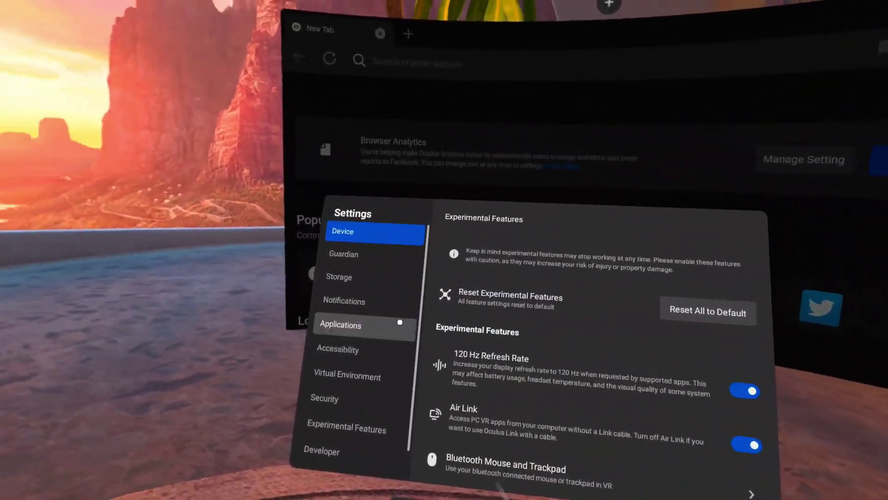
left_click(758, 431)
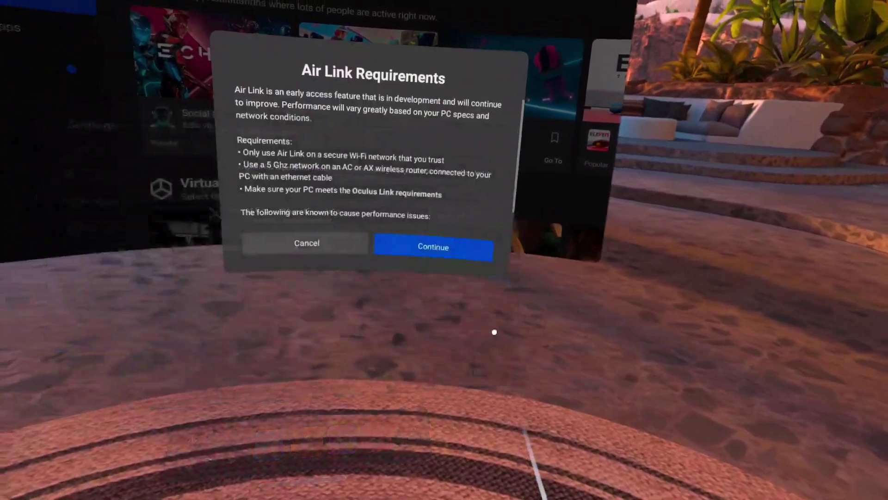
Step: Accept the Air Link requirements, pair the headset with the available computer, and start the Air Link connection
left_click(434, 248)
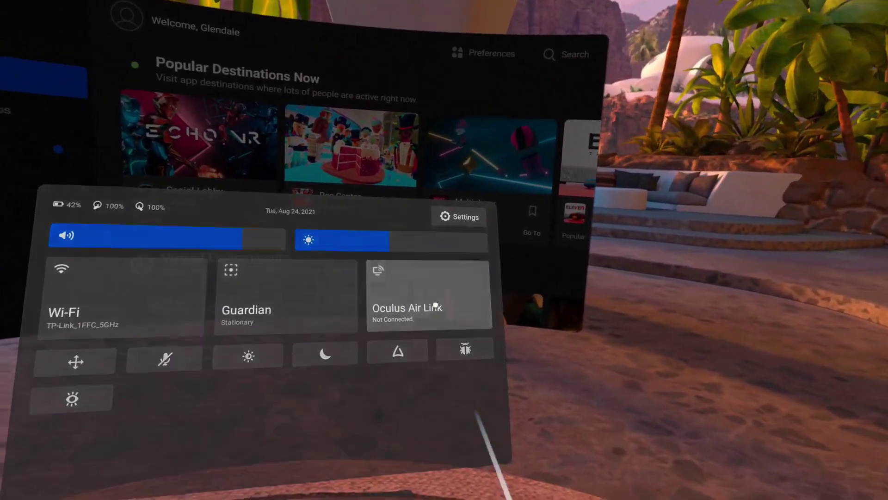
left_click(606, 338)
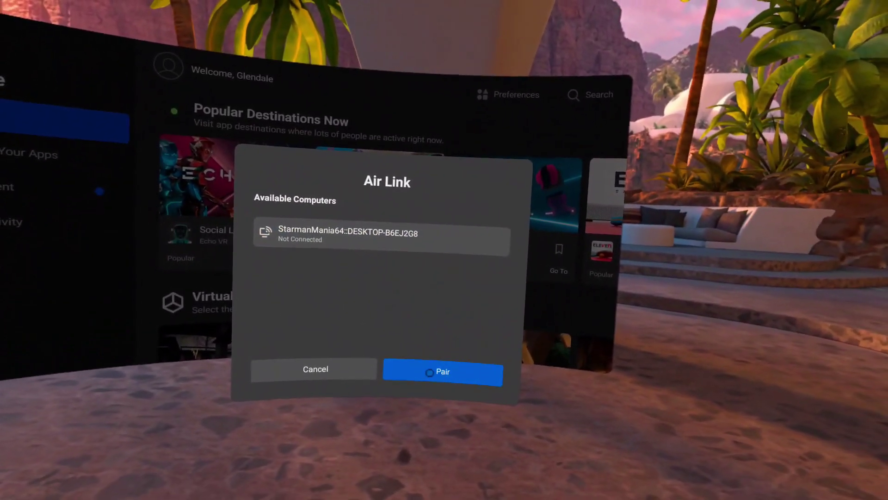
left_click(477, 393)
left_click(392, 390)
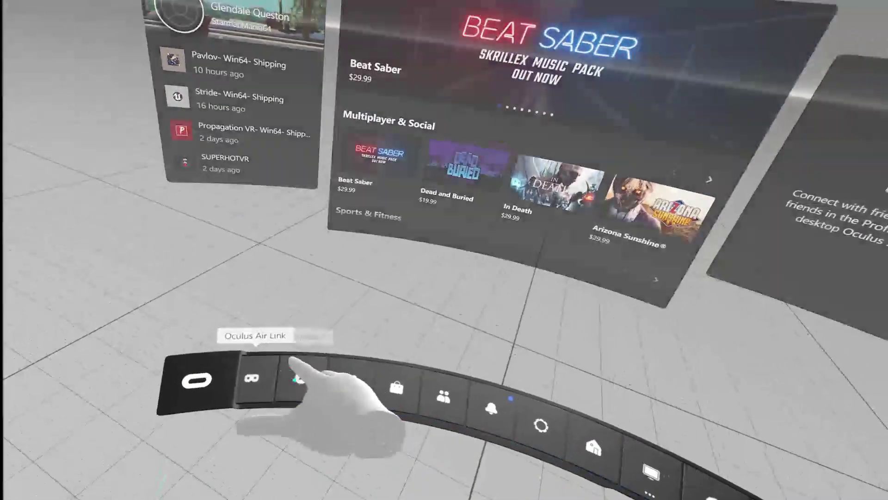
Step: Open the Oculus Air Link panel in VR and set the bitrate mode to Dynamic at 195 Mbps
left_click(297, 377)
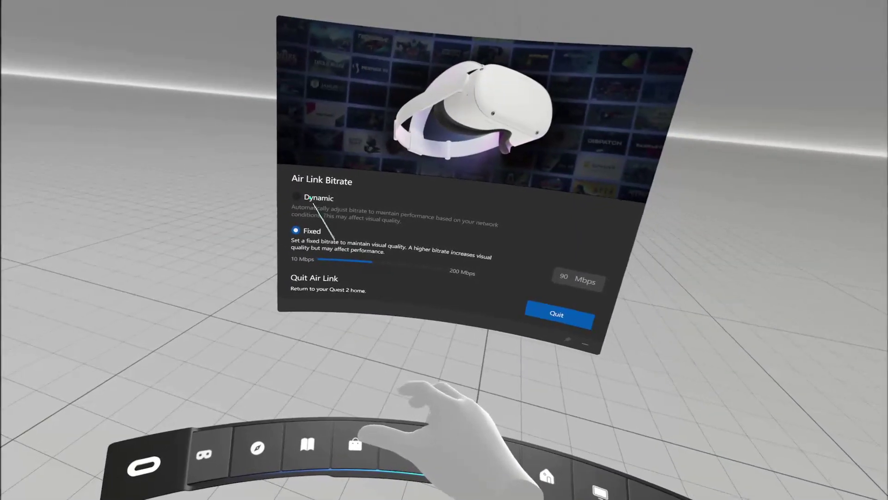
left_click(313, 180)
left_click(468, 215)
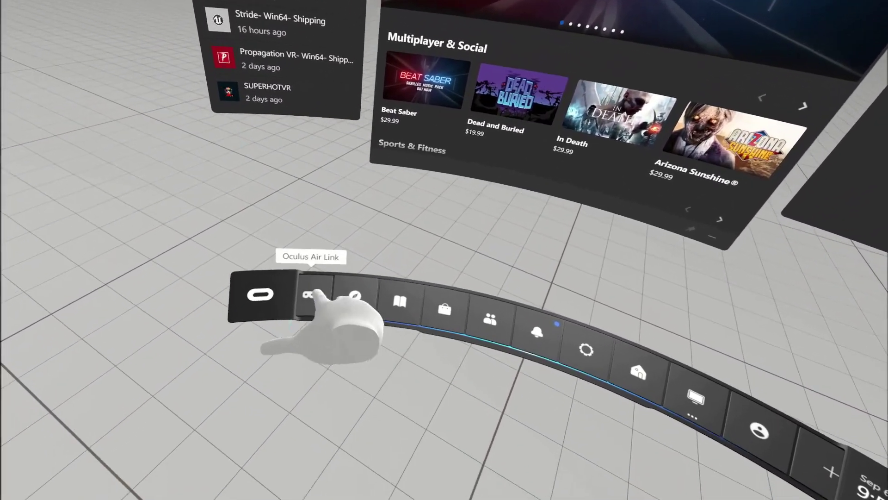
Step: Return to the Oculus Air Link panel and switch the bitrate mode to Fixed
left_click(299, 334)
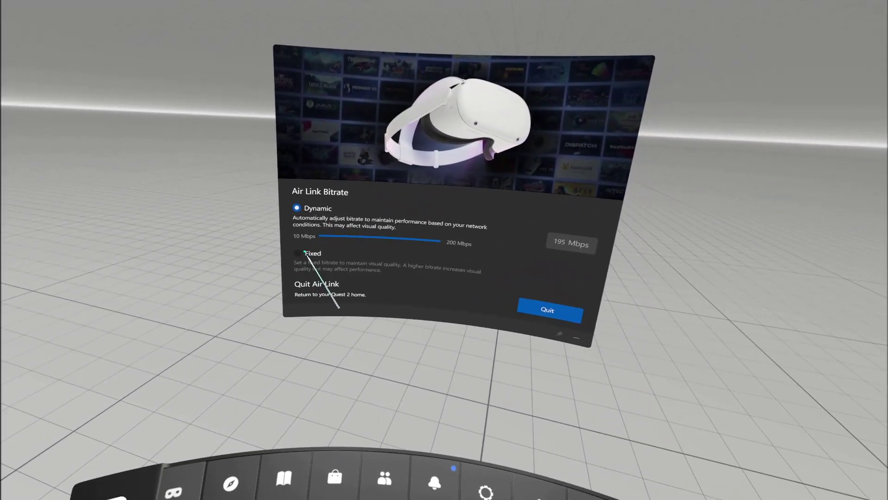
left_click(302, 253)
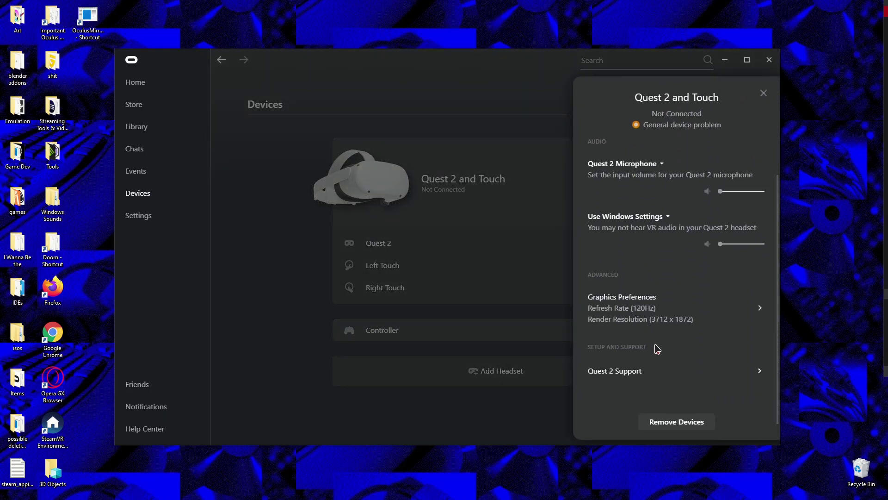
Step: Open the graphics preferences of the Quest 2 and Touch device in the Oculus desktop app
left_click(649, 311)
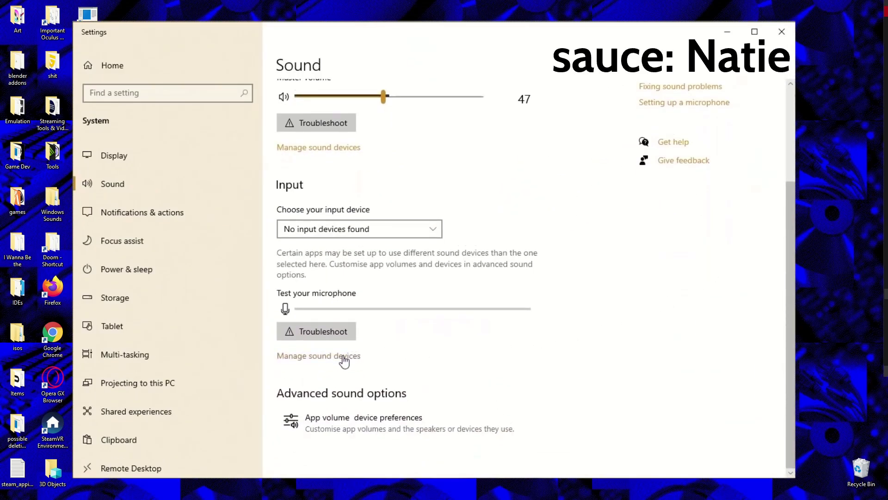
Step: Open the management list for sound devices from the Input section of the Windows sound settings and look through it
left_click(343, 356)
scroll(432, 430, "down", 10)
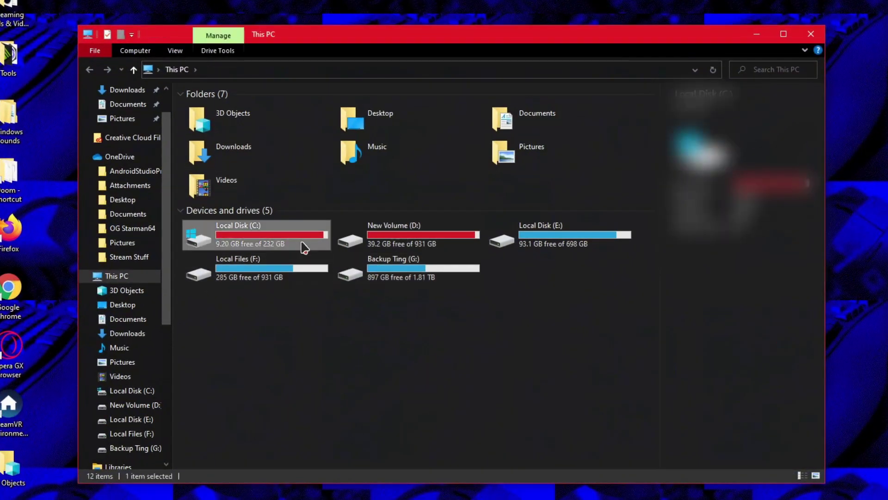
Step: Launch OculusDebugTool.exe from C:\Program Files\Oculus\Support\oculus-diagnostics, review its Oculus Link settings, and close it
double_click(303, 245)
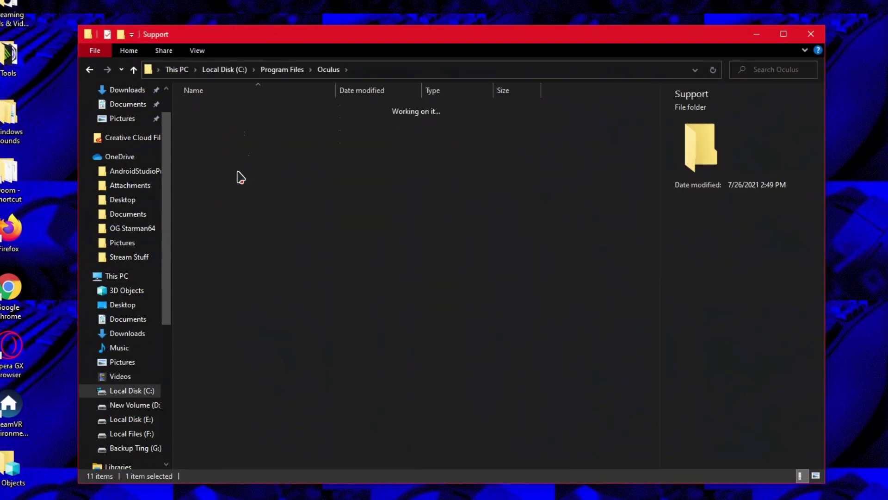
double_click(238, 171)
double_click(246, 158)
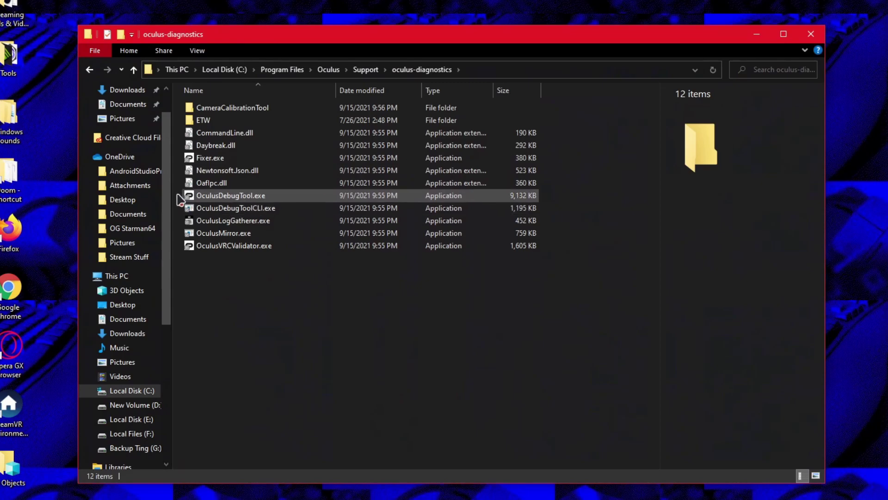
double_click(214, 194)
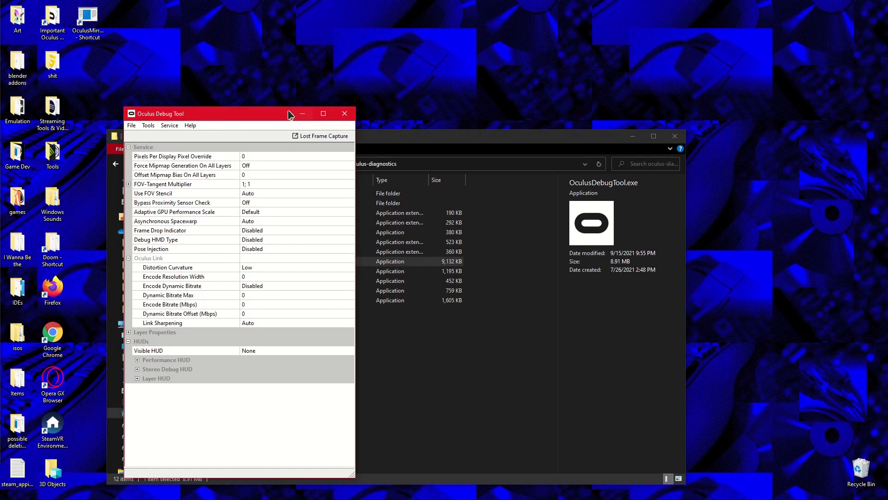
left_click_drag(290, 114, 457, 70)
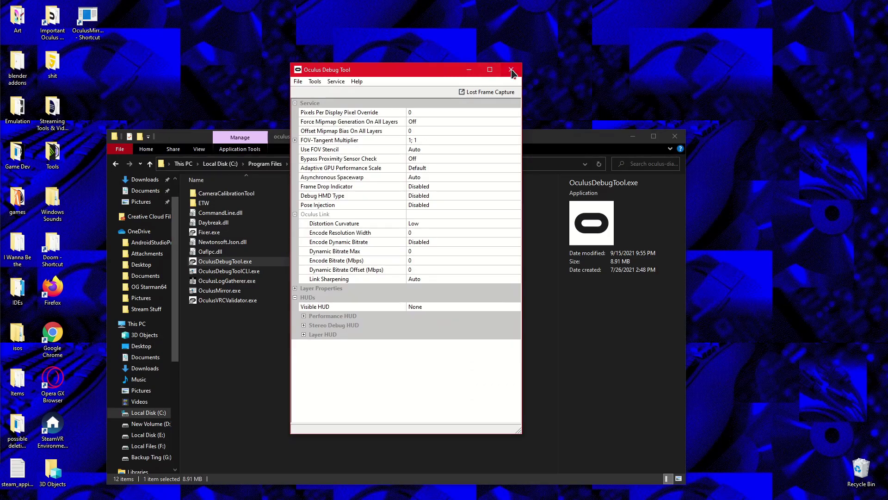
left_click(514, 66)
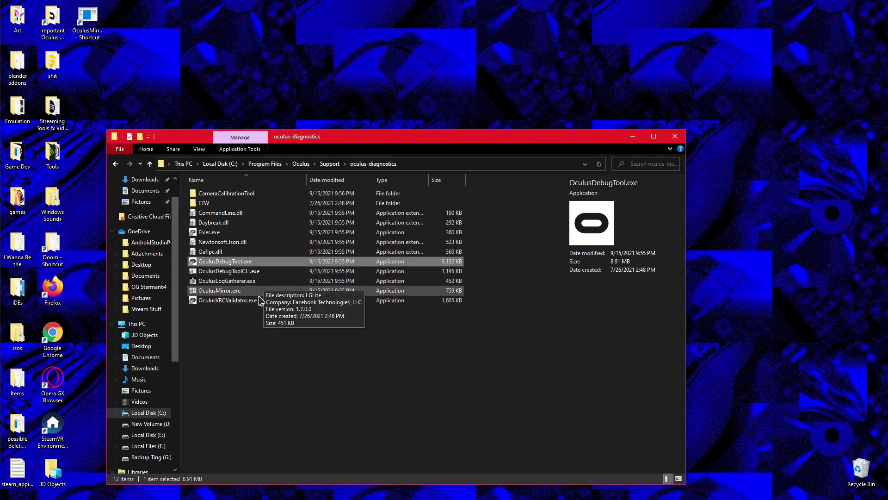
Step: Launch OculusMirror.exe from the oculus-diagnostics folder
left_click(217, 292)
double_click(218, 291)
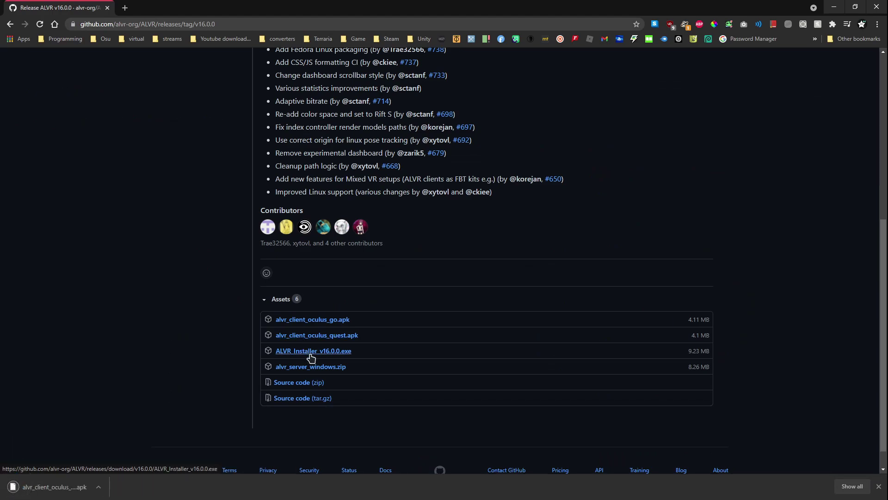
Step: Download ALVR_Installer_v16.0.0.exe from the GitHub release assets and run it despite the SmartScreen block
left_click(310, 354)
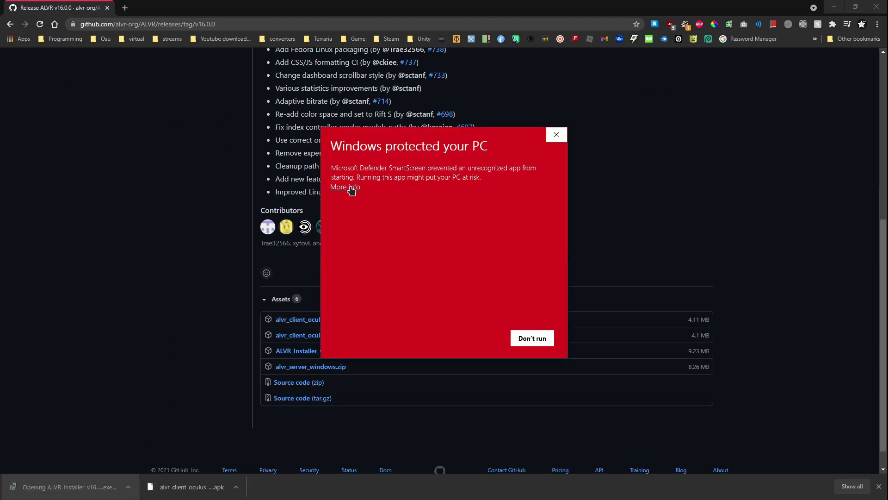
left_click(351, 188)
left_click(476, 338)
Step: Install the ALVR Application feature to C:\Program Files\ALVR\ through the setup wizard
left_click(476, 321)
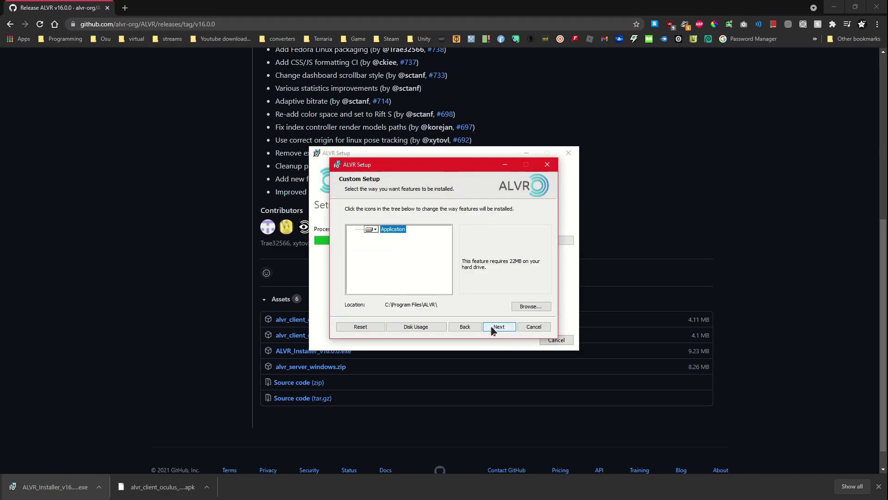
left_click(498, 327)
left_click(492, 327)
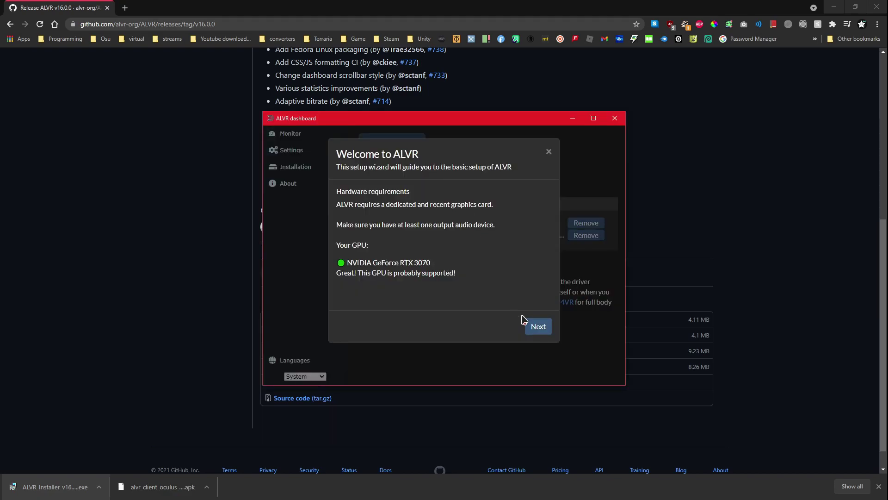
Step: Go through the ALVR welcome wizard's hardware and firewall pages and set controller tracking to Fast
left_click(544, 328)
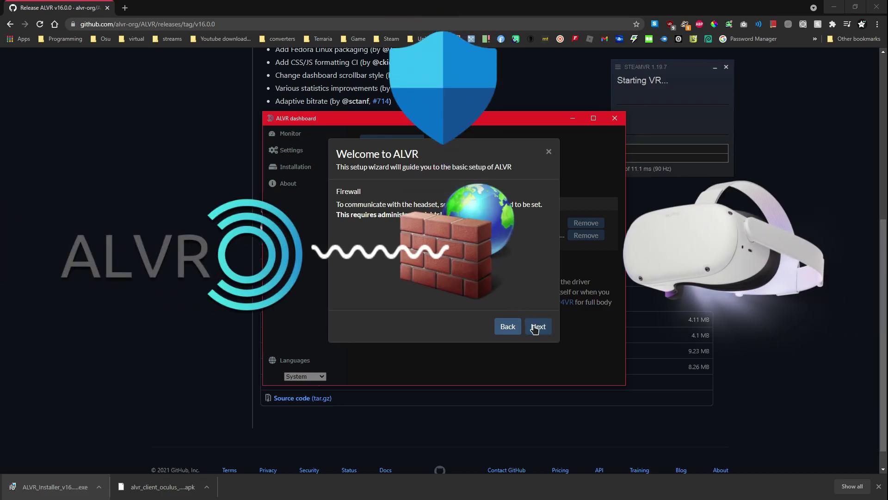
left_click(537, 327)
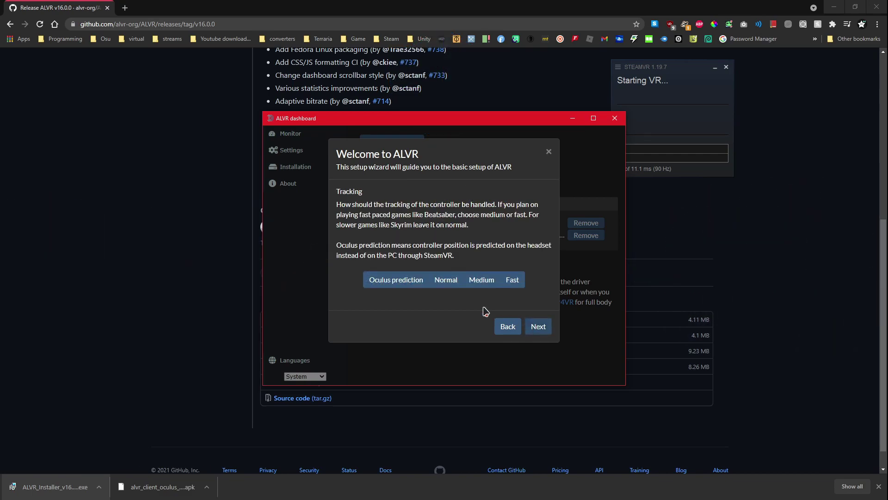
left_click(406, 283)
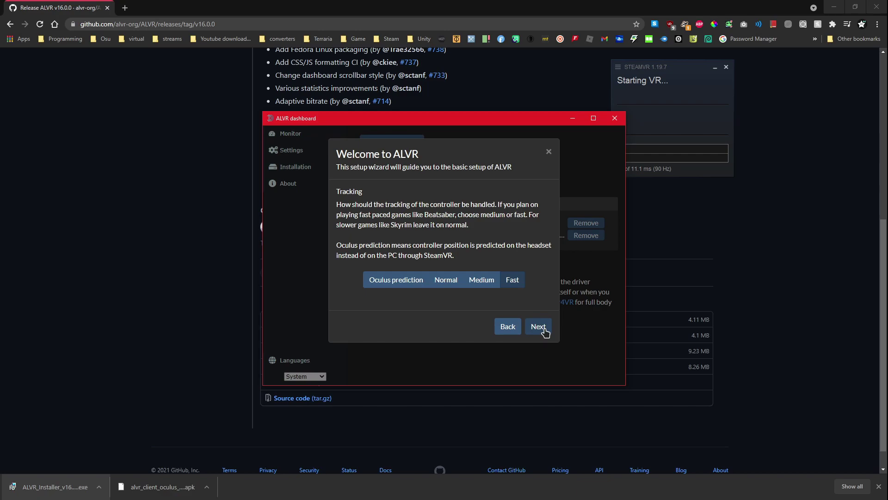
left_click(544, 327)
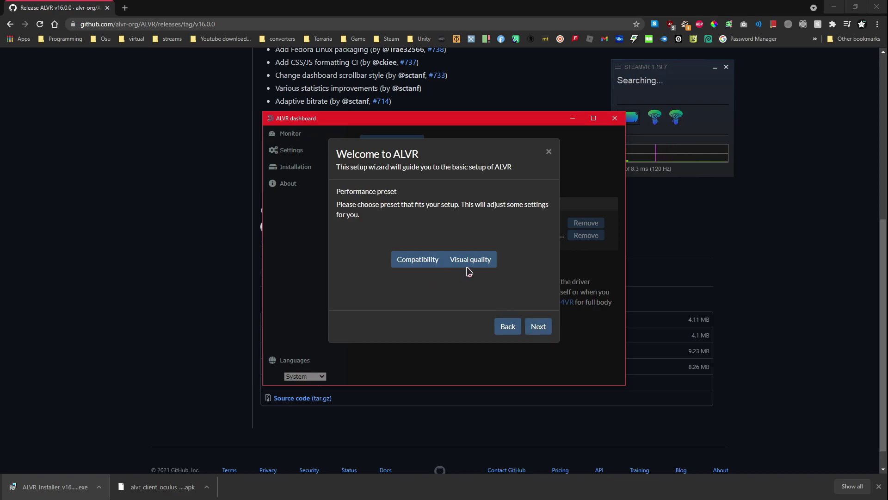
Step: Choose the Visual quality performance preset, skip the preset import, and finish the ALVR setup wizard
left_click(482, 265)
left_click(545, 328)
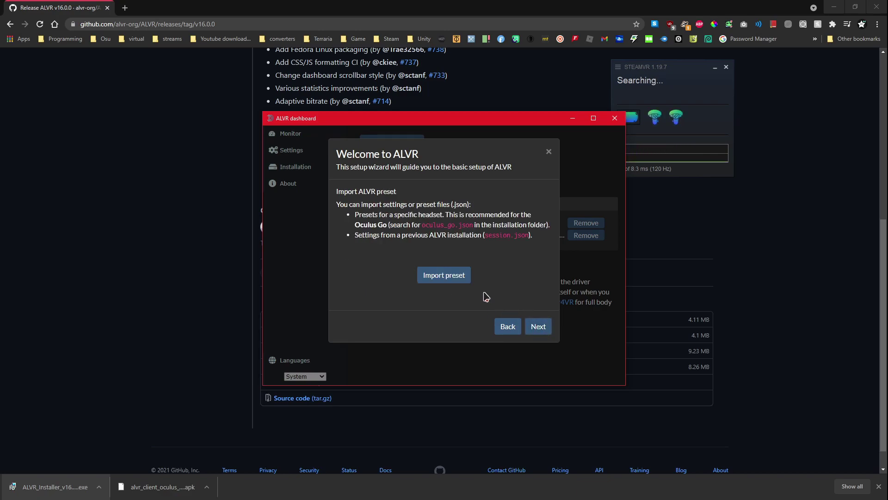
left_click(539, 327)
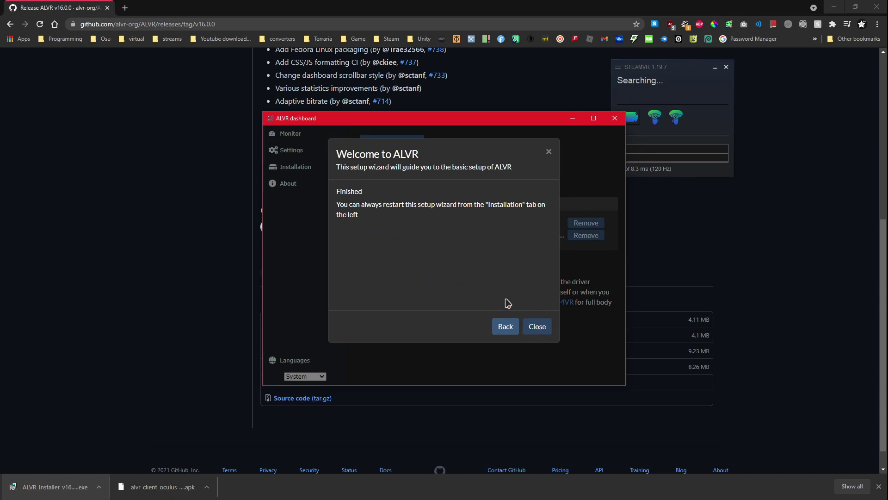
left_click(537, 326)
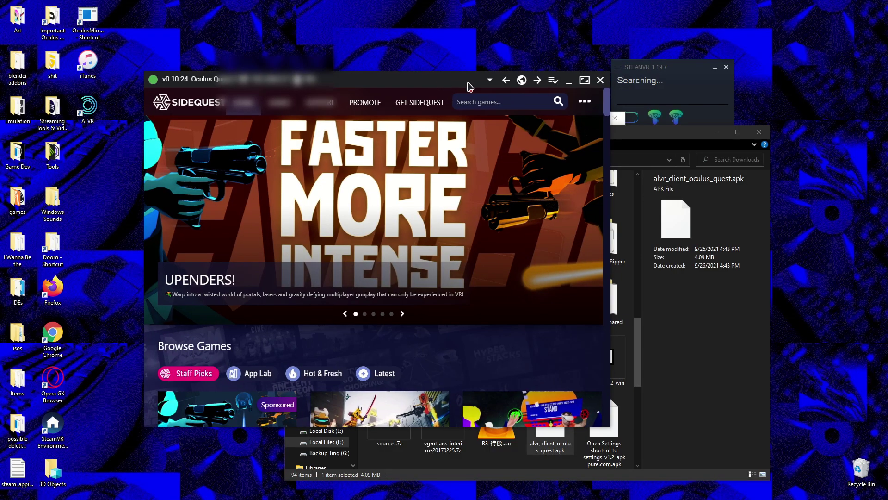
Step: Switch to SideQuest and sideload alvr_client_oculus_quest.apk from the Downloads folder onto the headset
left_click(490, 80)
left_click(554, 79)
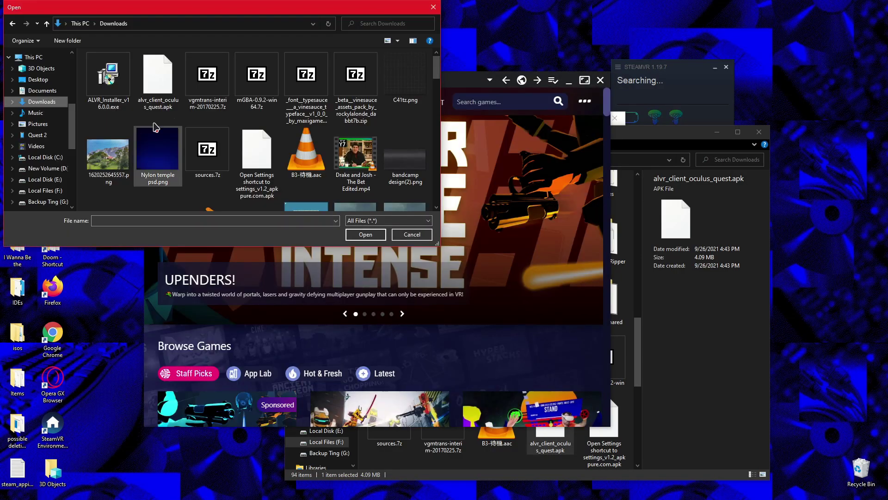
double_click(153, 101)
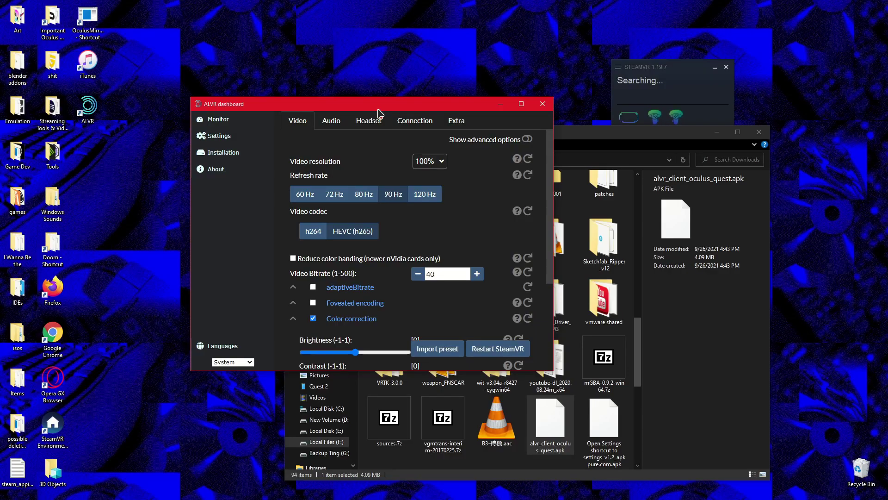
Step: In the ALVR dashboard's video settings, set the refresh rate to 120 Hz and the video bitrate to 100
left_click_drag(377, 110, 414, 129)
left_click(253, 189)
left_click(254, 173)
left_click(256, 157)
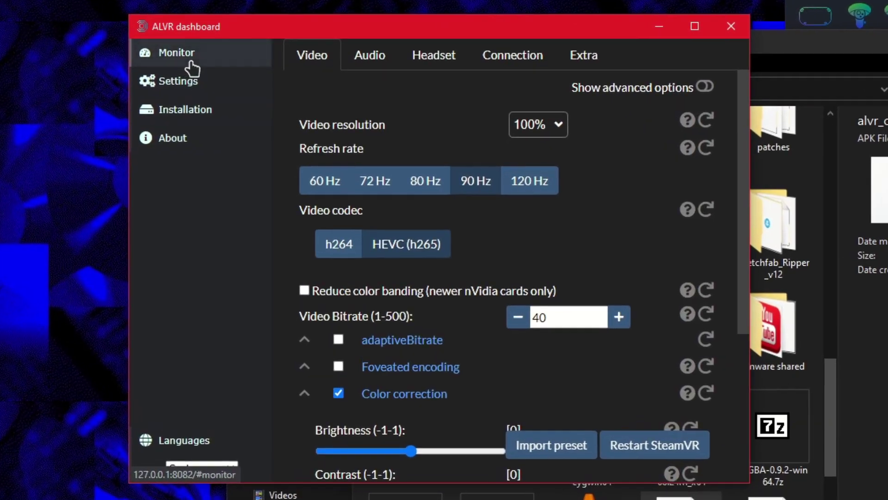
scroll(615, 301, "down", 4)
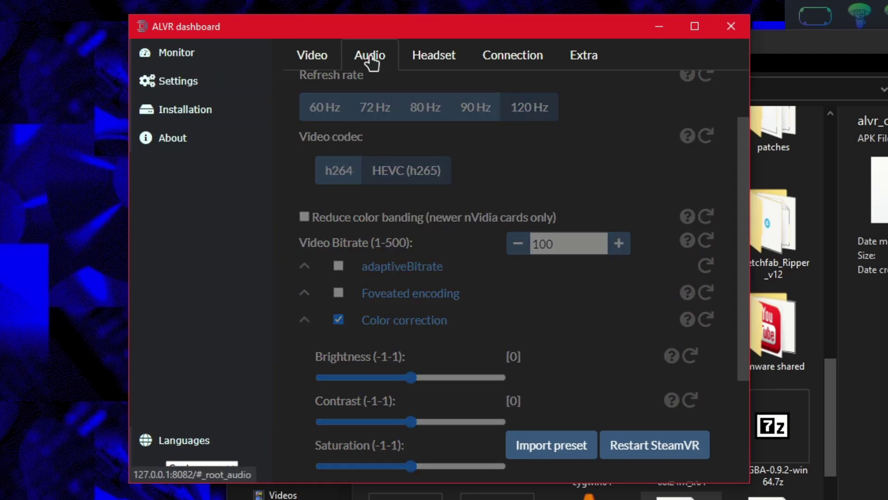
Step: Review ALVR's audio and microphone streaming settings and its headset emulation and tracking settings
left_click(369, 59)
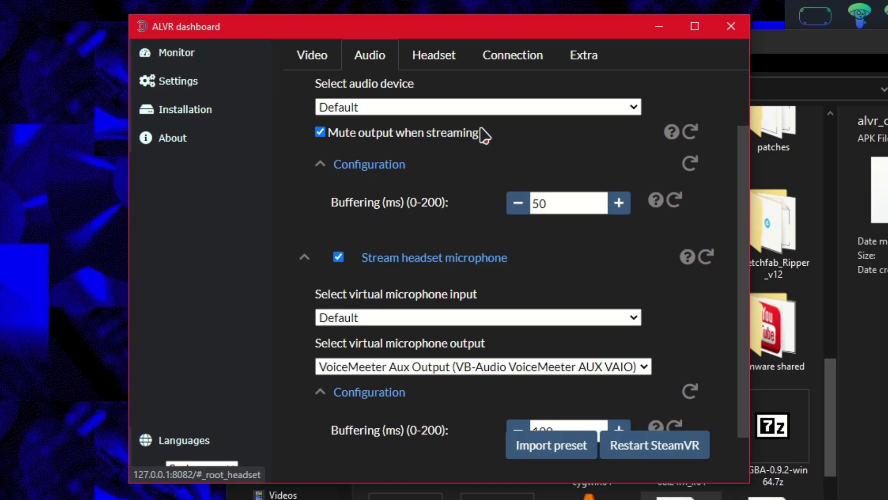
left_click(452, 56)
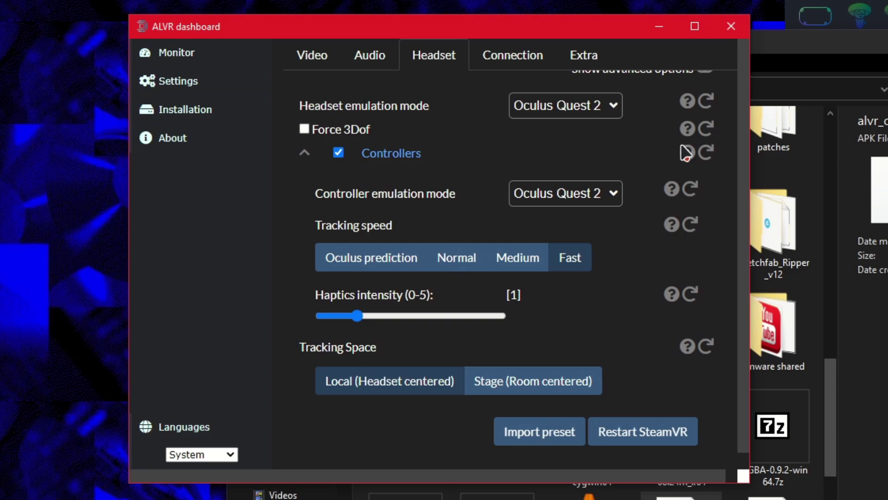
Step: Review ALVR's connection settings, including client discovery and the streaming protocol, and its extra settings
left_click(497, 63)
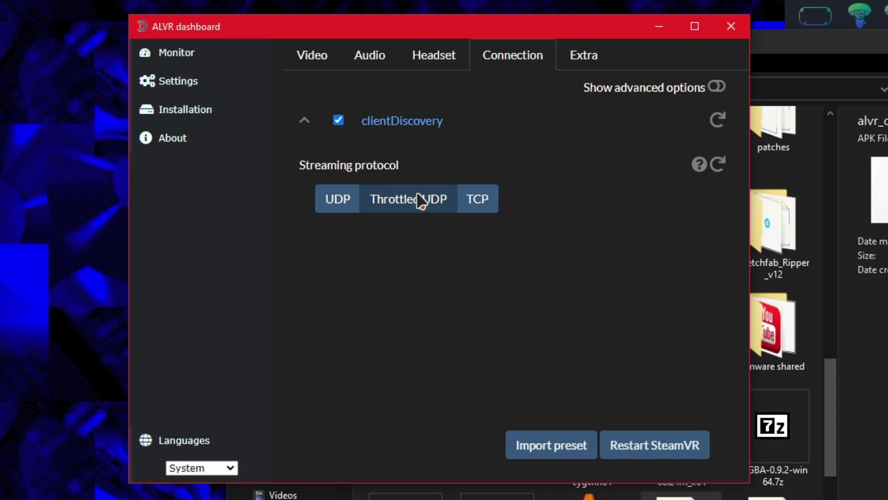
left_click(561, 61)
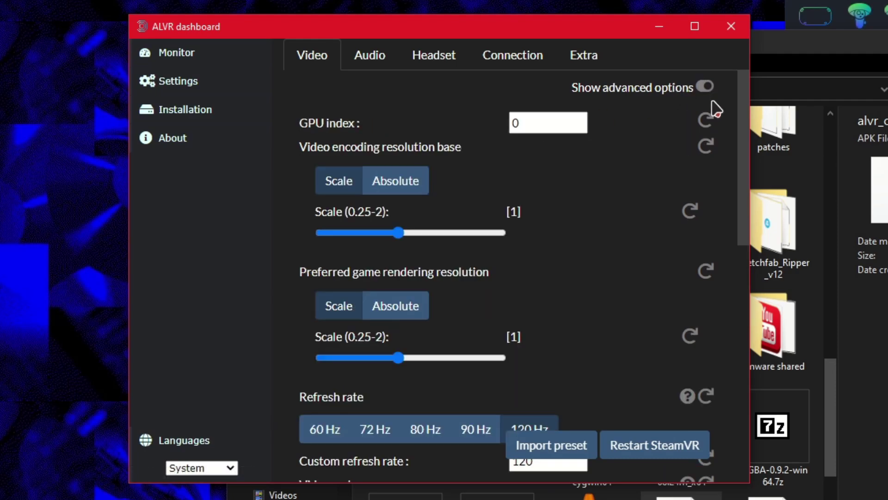
Step: With advanced options shown in ALVR's video settings, switch the video encoding and preferred game rendering resolutions to Absolute
left_click_drag(742, 116, 750, 138)
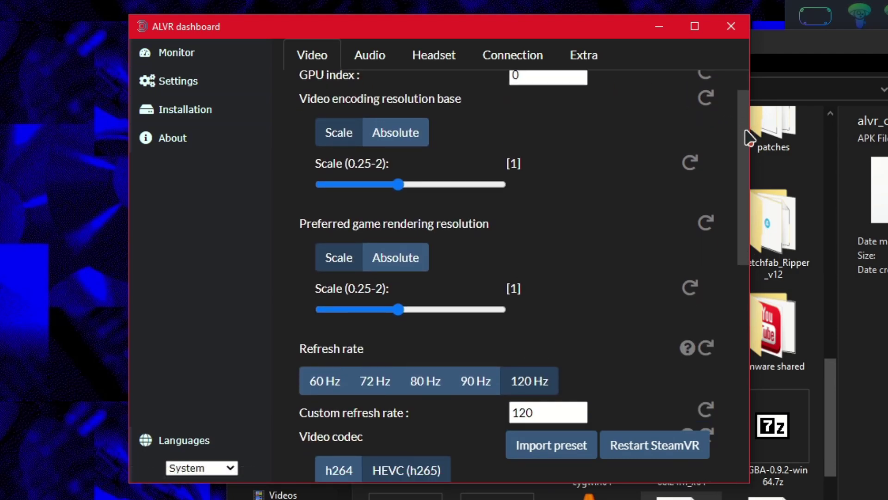
left_click(407, 138)
left_click(411, 334)
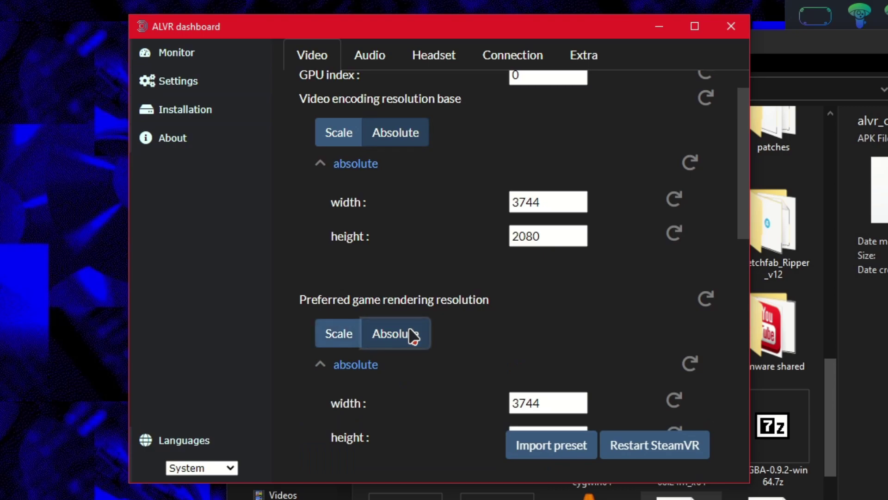
left_click_drag(743, 182, 749, 137)
left_click(407, 139)
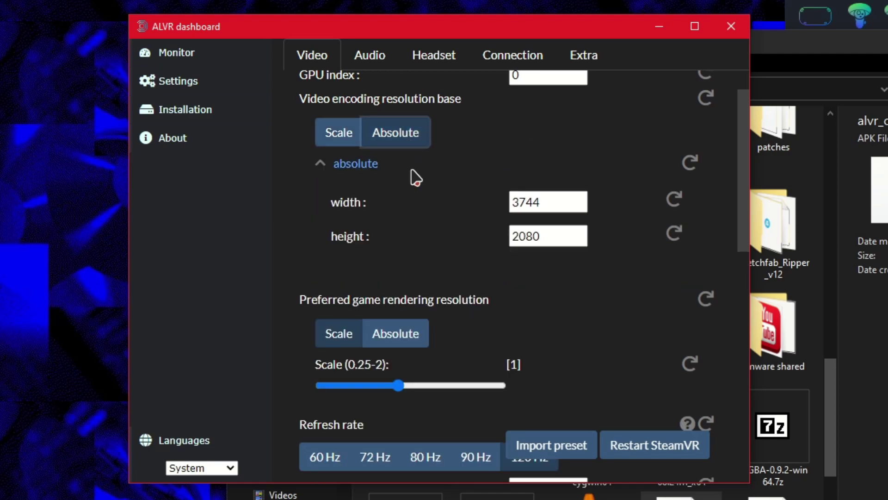
left_click(410, 321)
Step: Review the remaining advanced video options, including color correction, and the advanced audio, headset and connection settings
left_click_drag(743, 192, 721, 410)
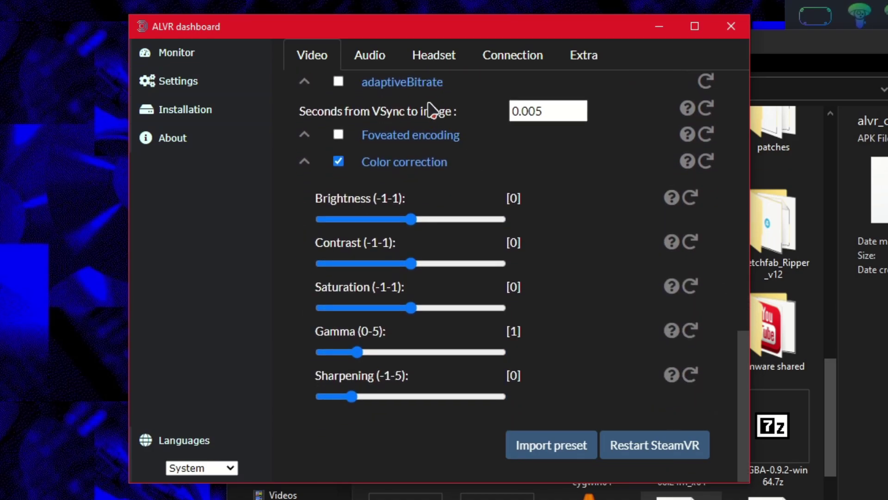
left_click(399, 69)
scroll(738, 319, "up", 8)
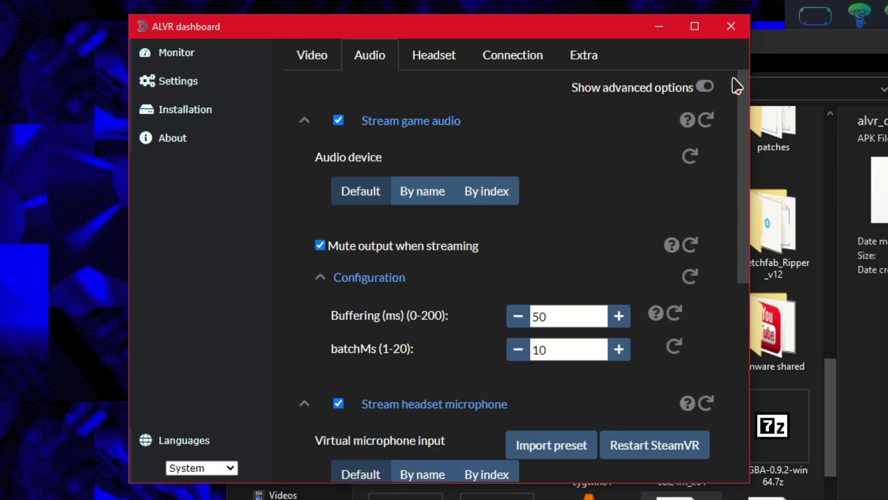
left_click_drag(752, 103, 725, 326)
left_click(437, 58)
left_click_drag(739, 178, 736, 425)
left_click(512, 55)
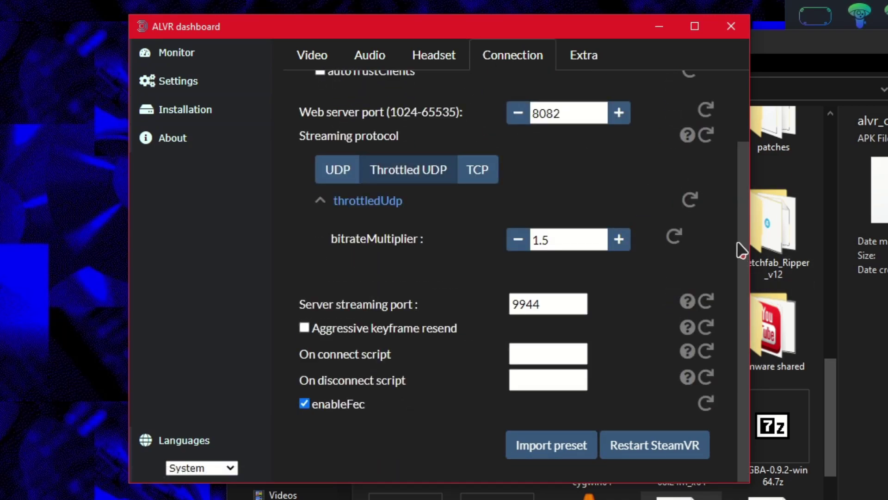
left_click_drag(744, 218, 745, 122)
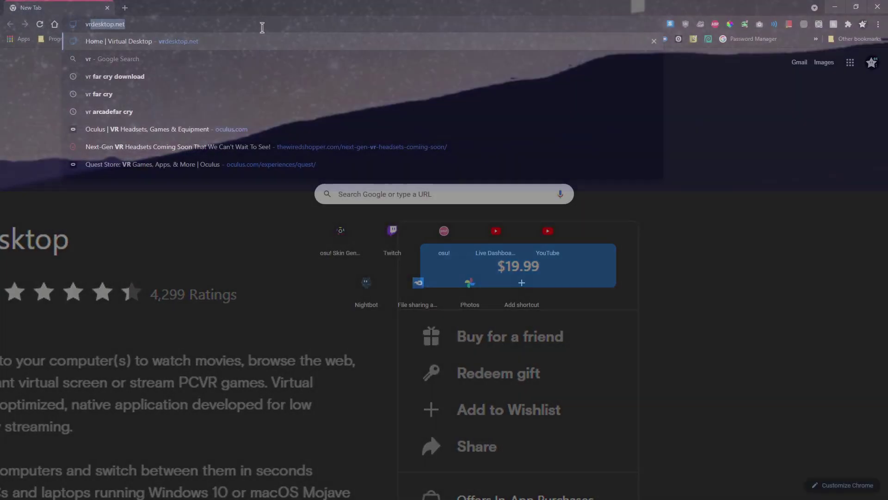
Step: In the web browser, go to vrdesktop.net and download the Windows version of the Virtual Desktop Streamer app
key("Return")
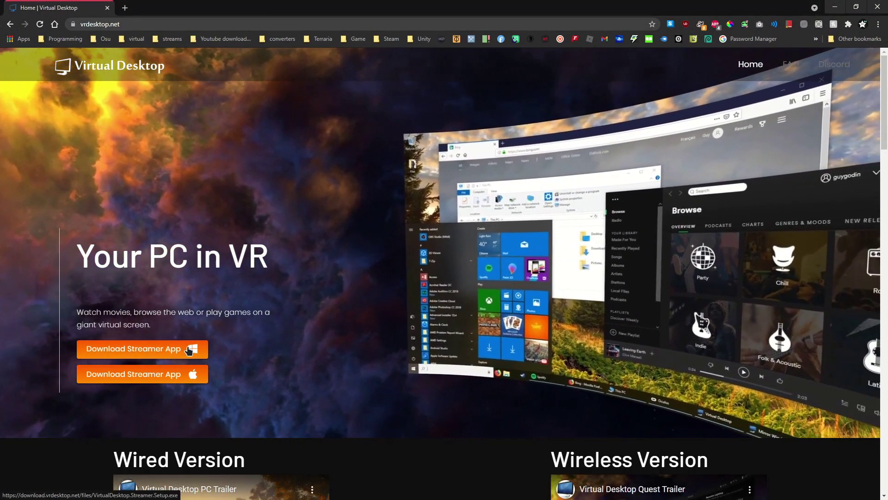
left_click(204, 348)
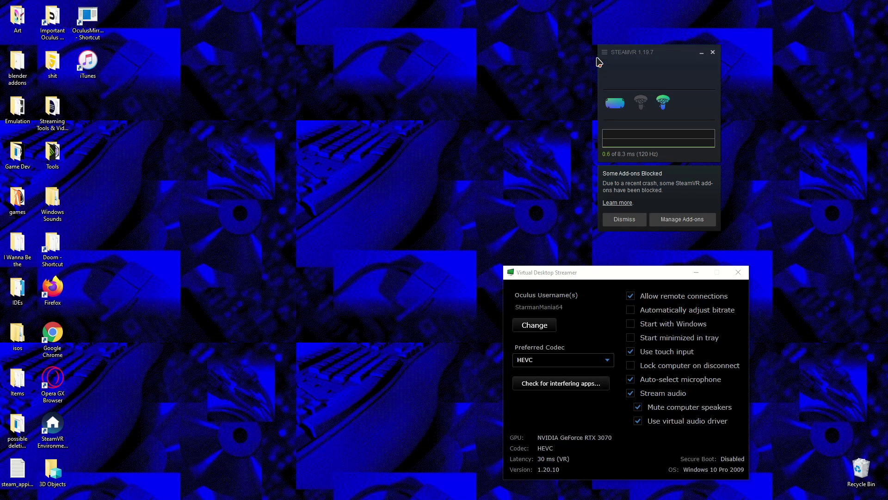
Step: Display the headset's VR View from SteamVR and adjust where its window sits on the desktop
left_click(604, 52)
left_click(627, 105)
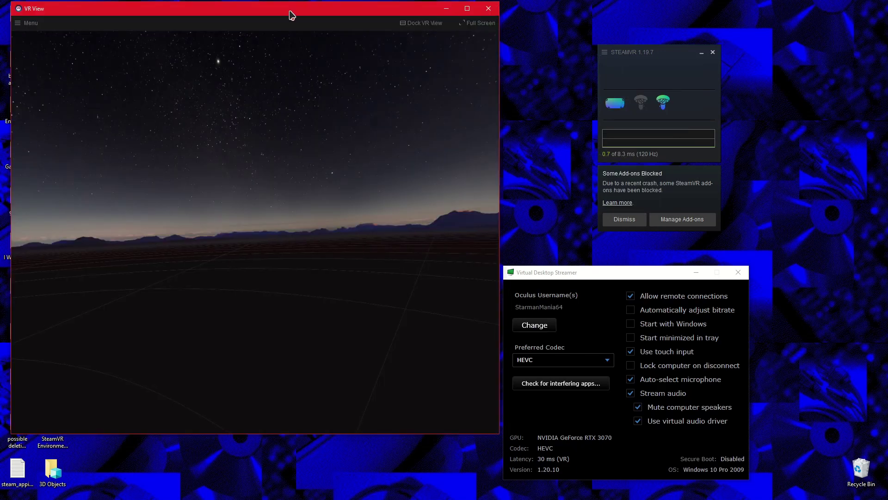
left_click_drag(290, 11, 298, 16)
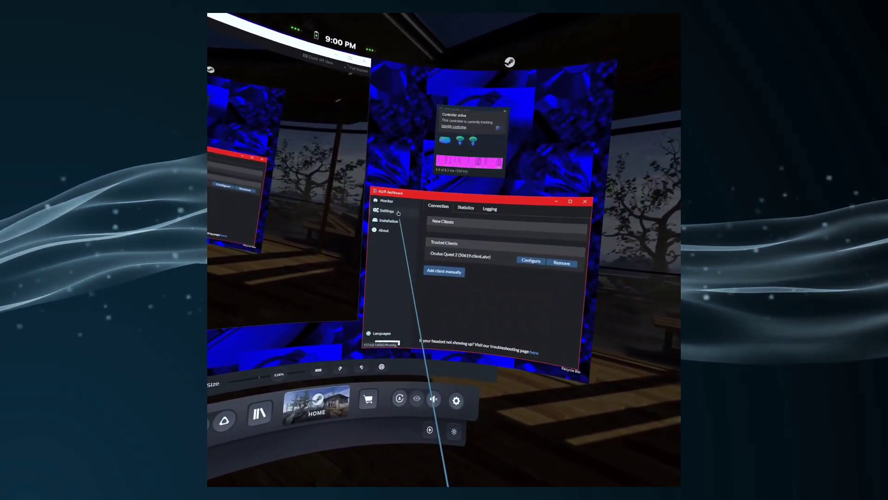
left_click(399, 213)
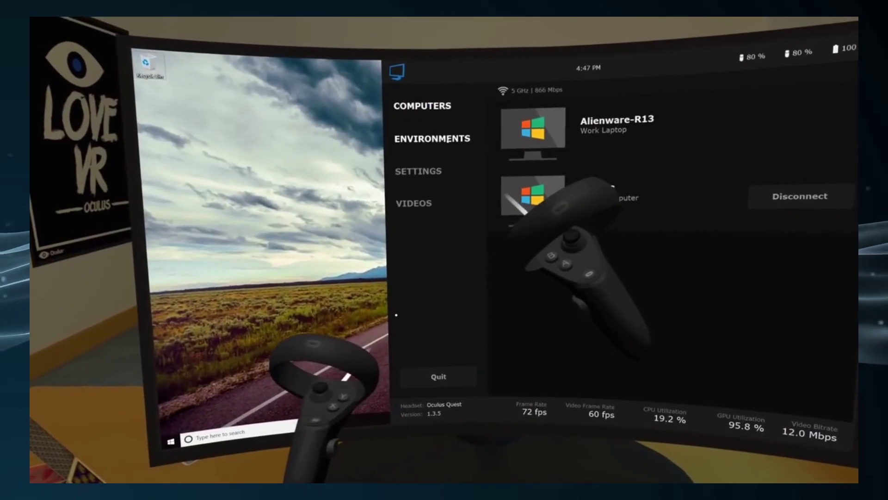
Step: In Virtual Desktop on the headset, show the available virtual environments
left_click(432, 137)
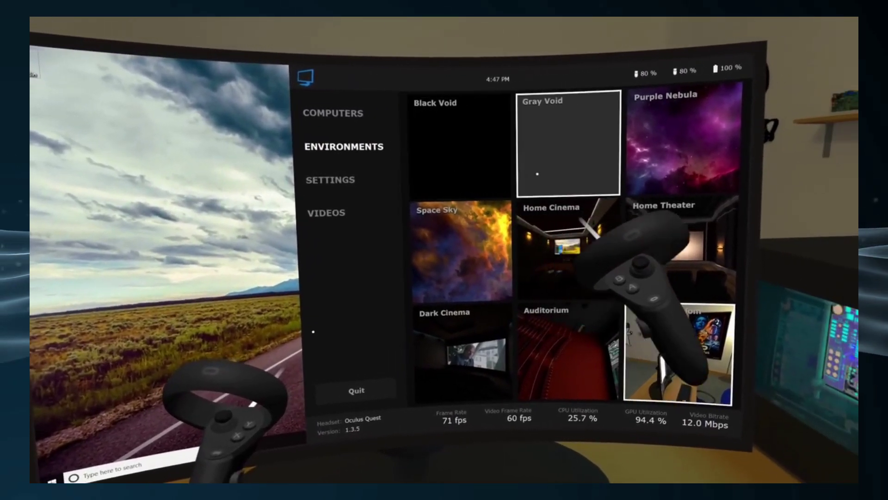